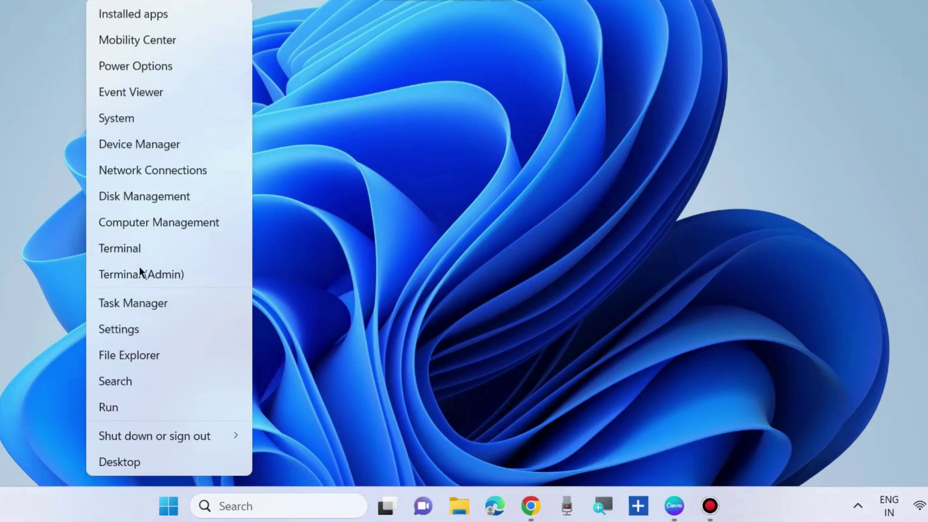
# Open Task Manager, review the background processes, selecting the Windows Security notification and Windows Defender SmartScreen entries without ending them, and close it.
pyautogui.click(133, 304)
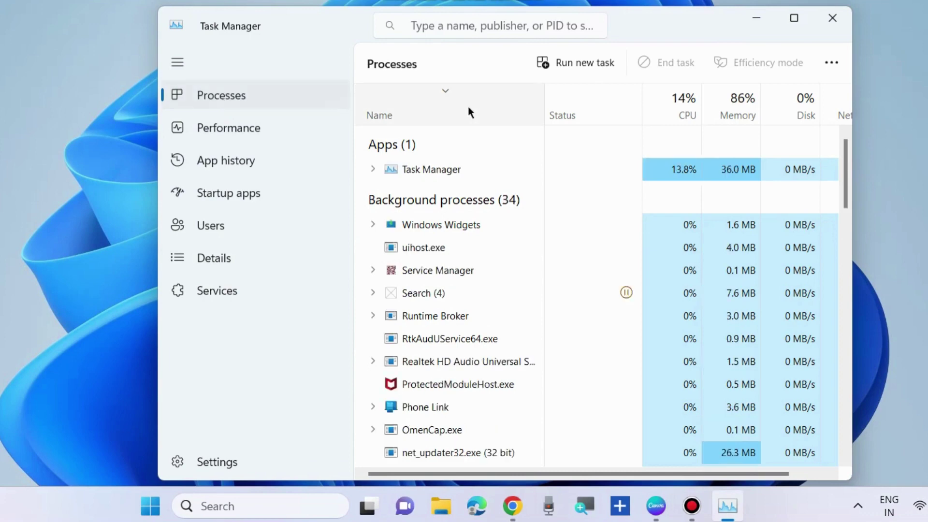
pyautogui.rightClick(410, 110)
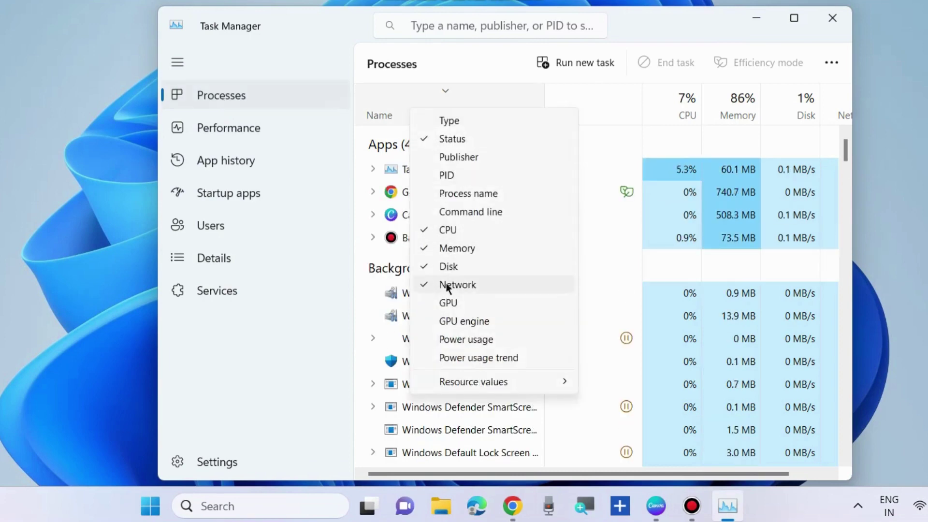
pyautogui.click(499, 64)
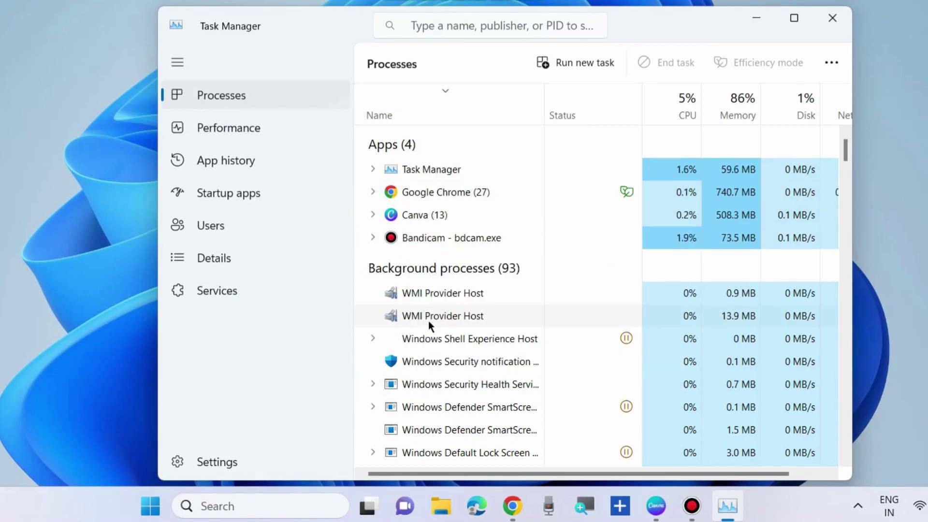
pyautogui.scroll(-1, 428, 321)
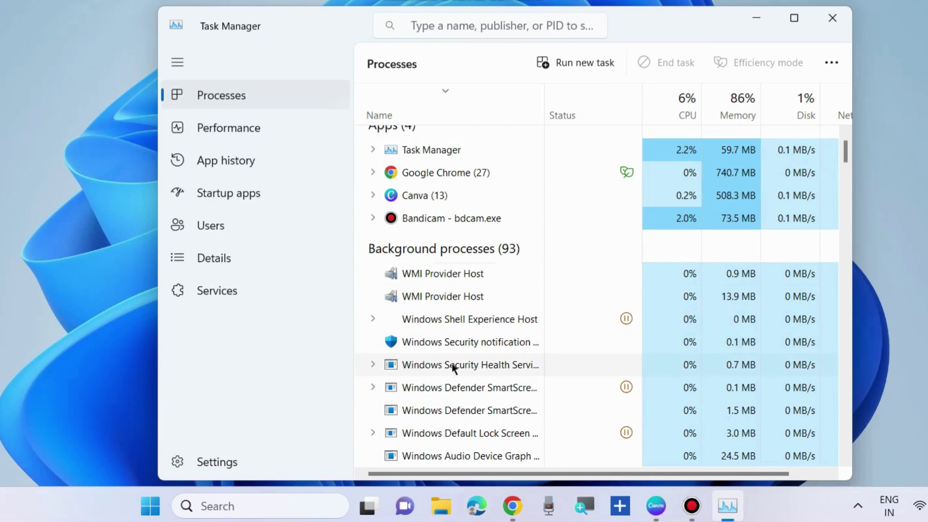
pyautogui.click(452, 343)
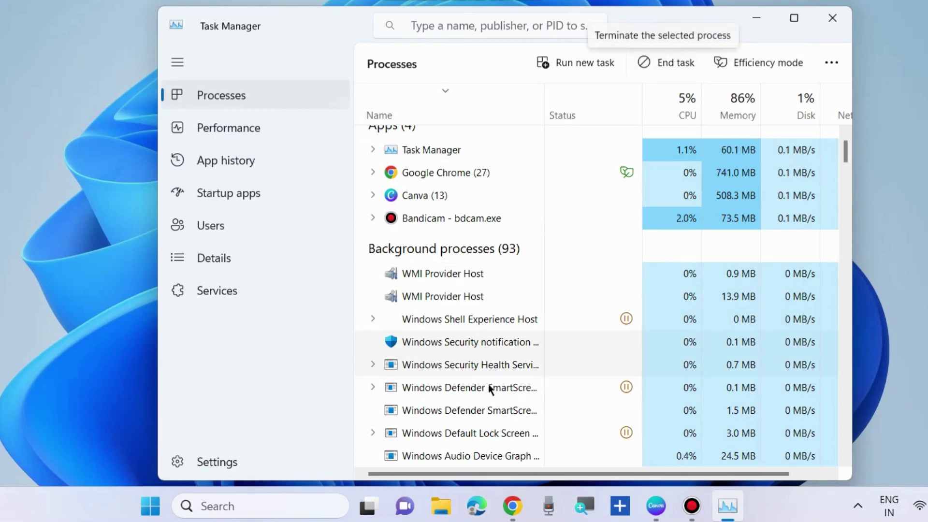
pyautogui.click(437, 391)
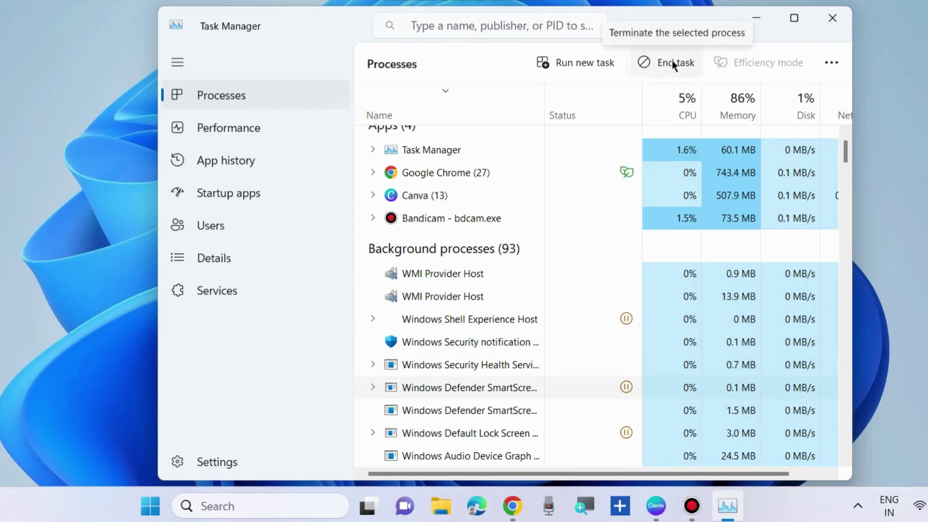
pyautogui.click(834, 19)
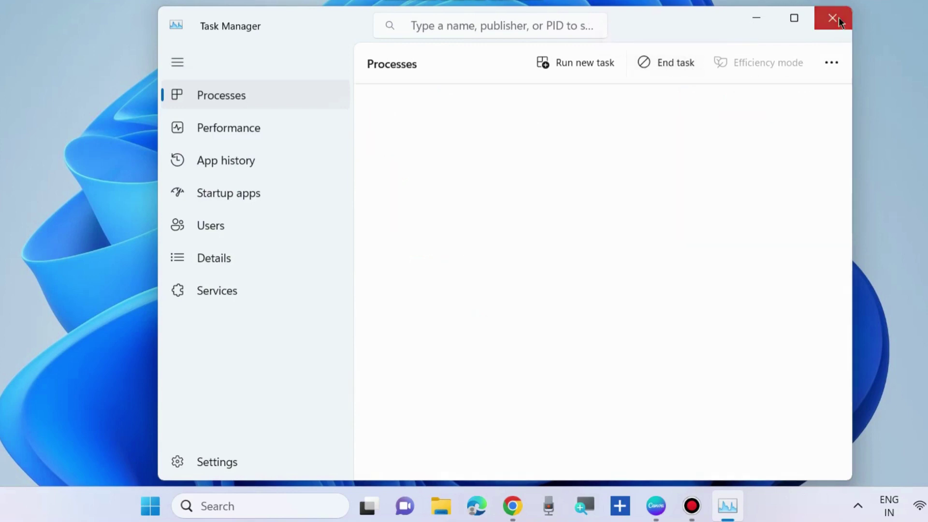
# Run msconfig to open System Configuration and hide all Microsoft services in its services list.
pyautogui.rightClick(168, 506)
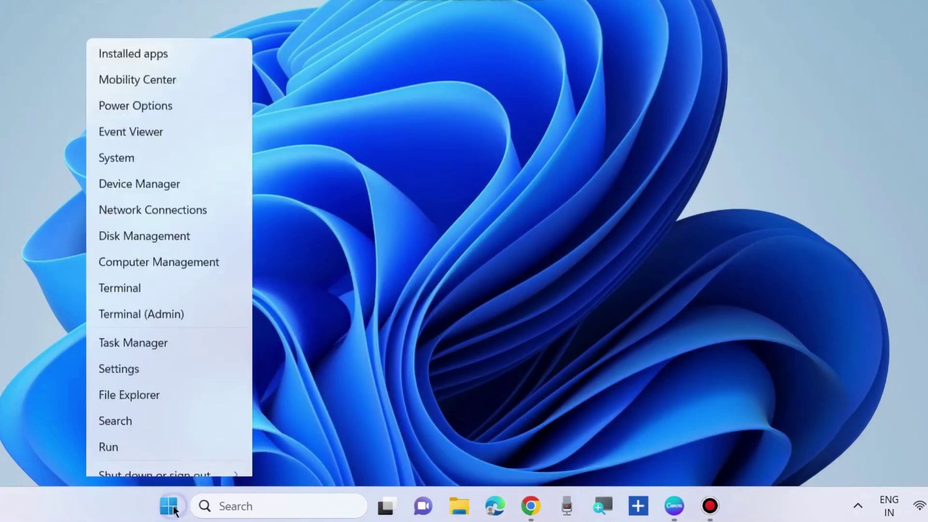
pyautogui.click(126, 413)
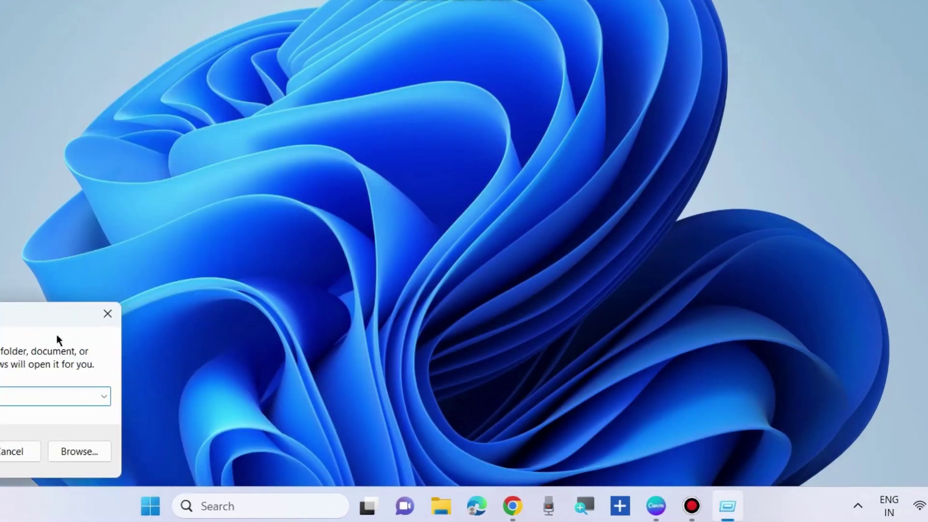
pyautogui.moveTo(59, 318); pyautogui.dragTo(517, 135)
pyautogui.write('ms')
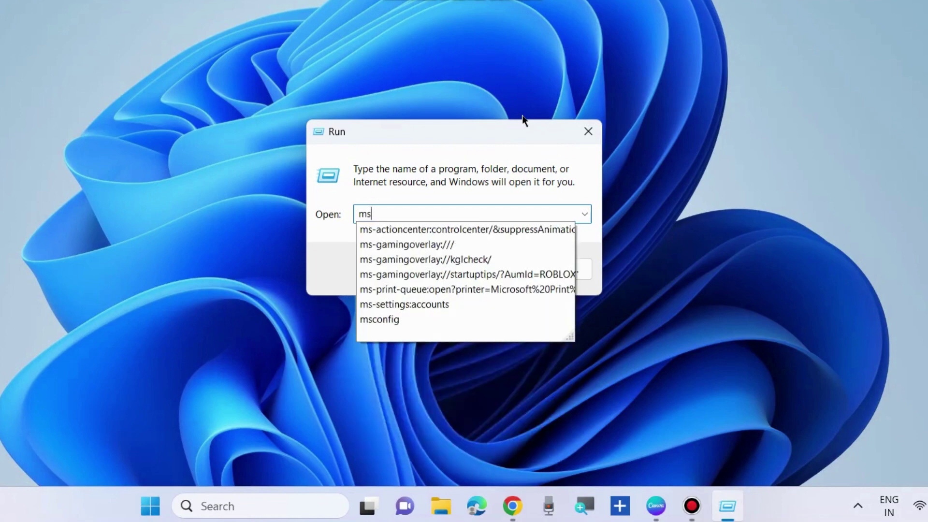
pyautogui.write('config')
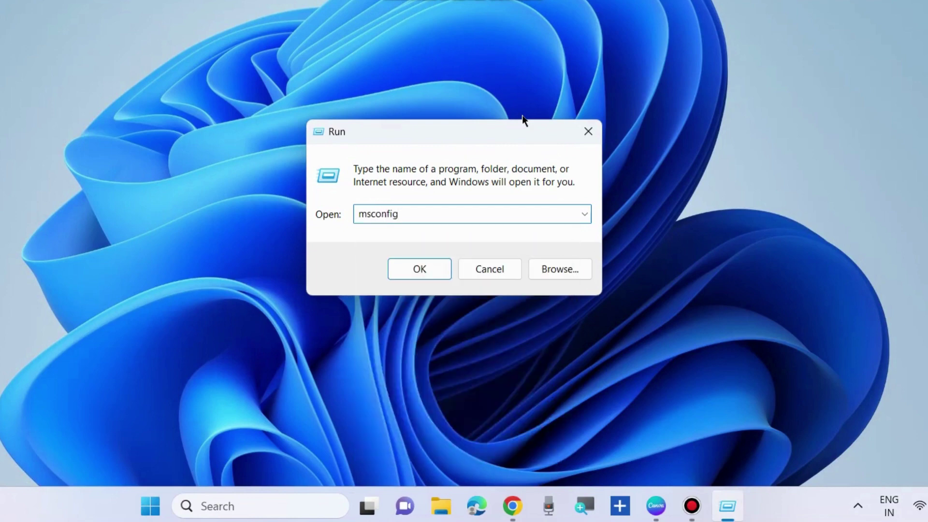
pyautogui.click(419, 268)
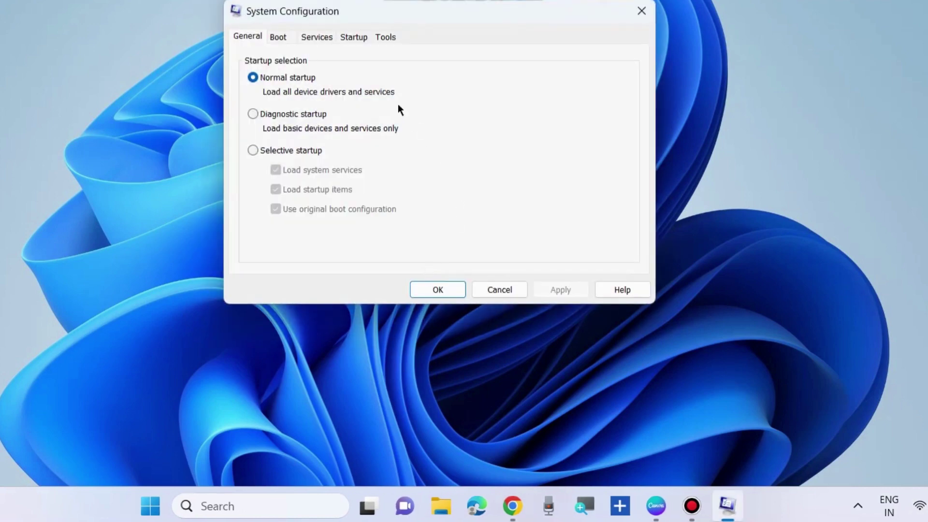
pyautogui.click(323, 40)
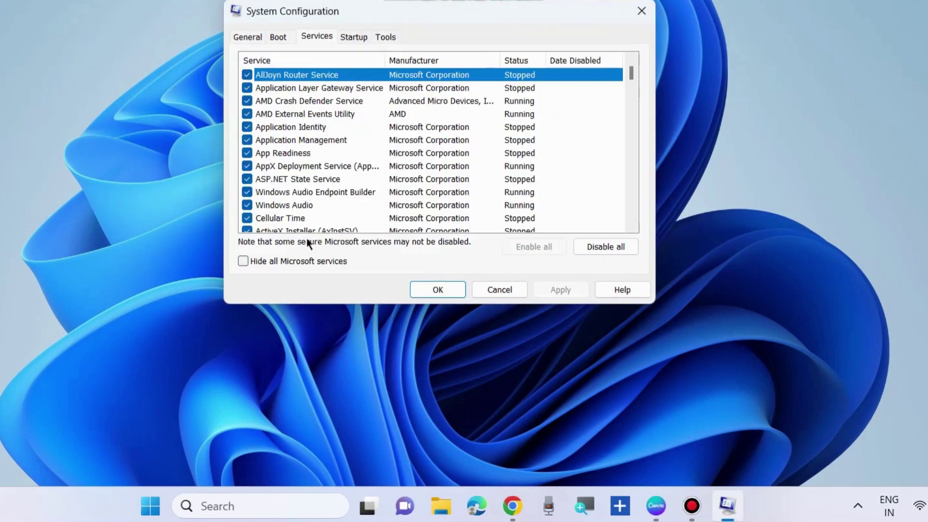
pyautogui.click(244, 263)
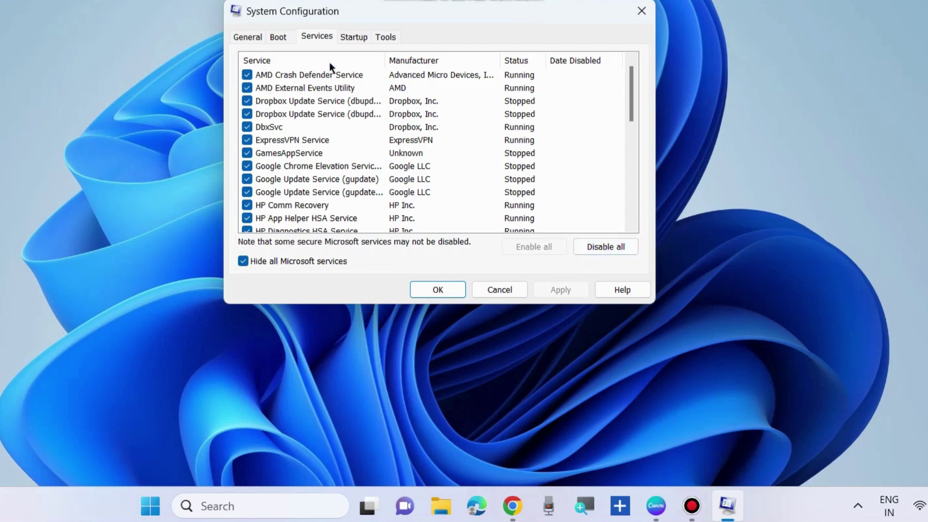
# Open Task Manager's startup apps from System Configuration, check the Disable option for updater.exe and myHP System Tray, and close both windows.
pyautogui.click(361, 43)
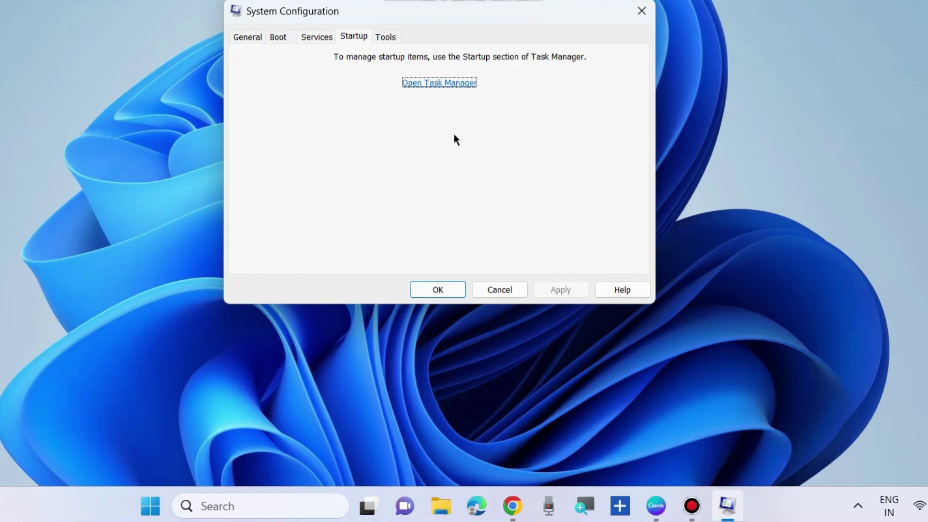
pyautogui.click(445, 83)
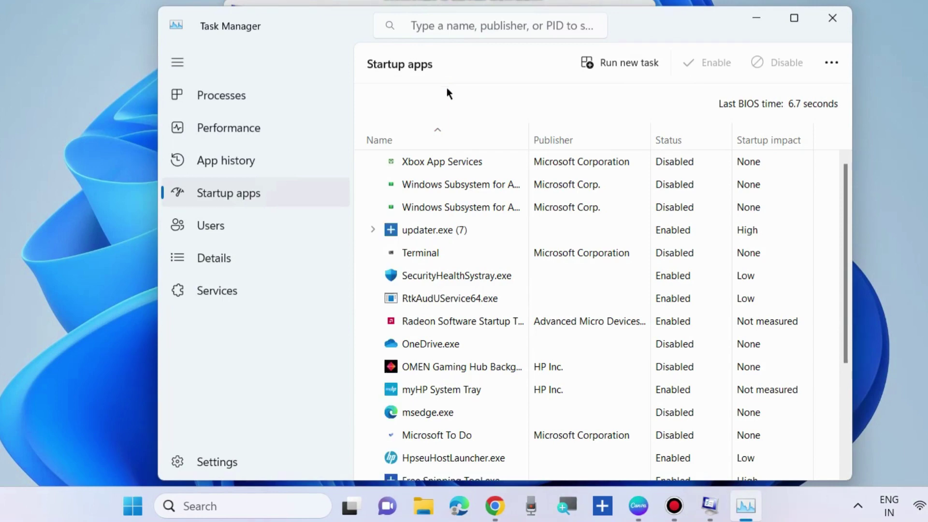
pyautogui.rightClick(441, 233)
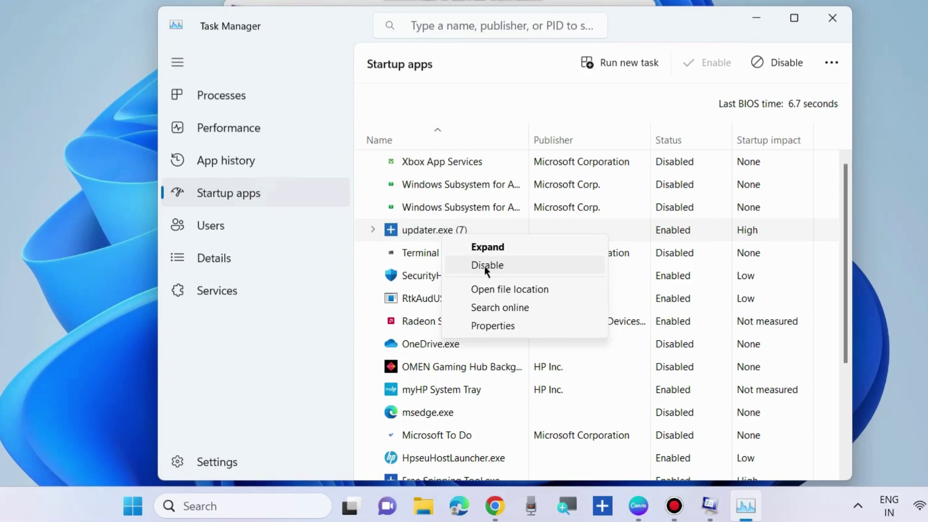
pyautogui.rightClick(439, 390)
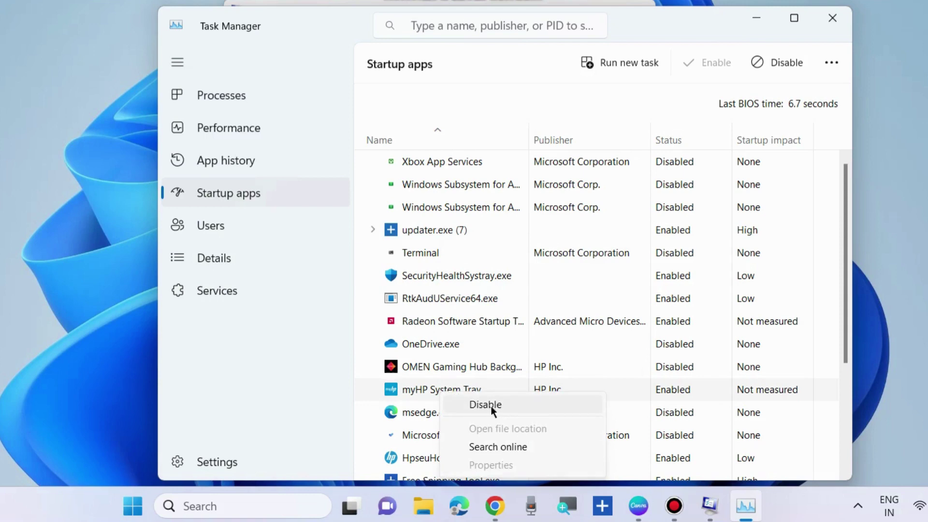
pyautogui.click(656, 26)
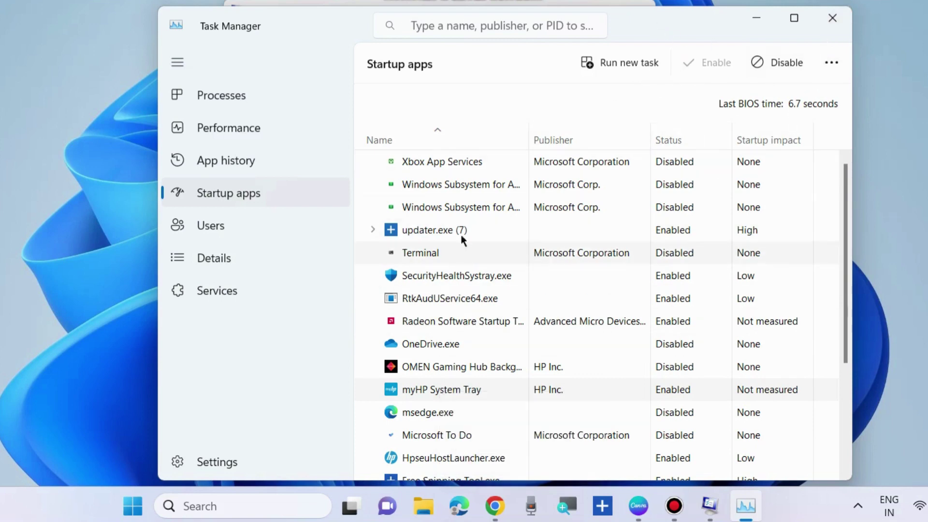
pyautogui.click(832, 19)
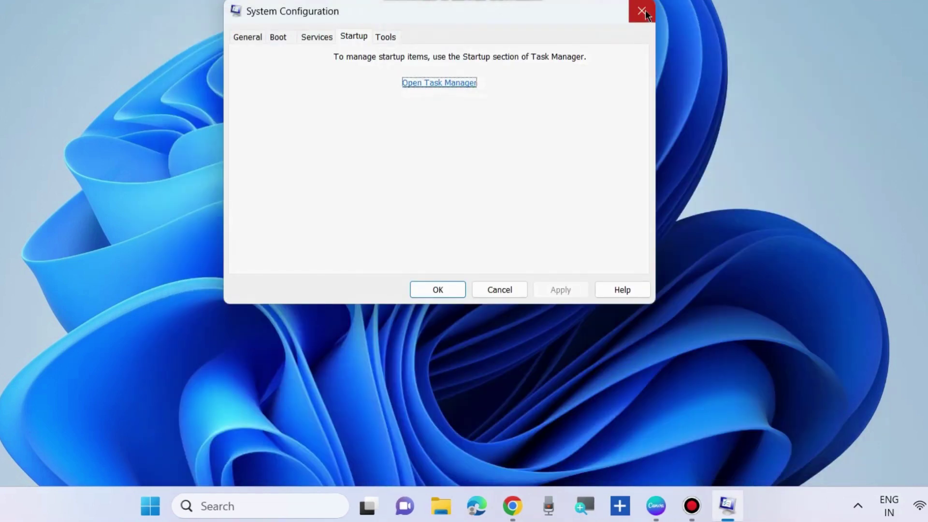
pyautogui.click(642, 11)
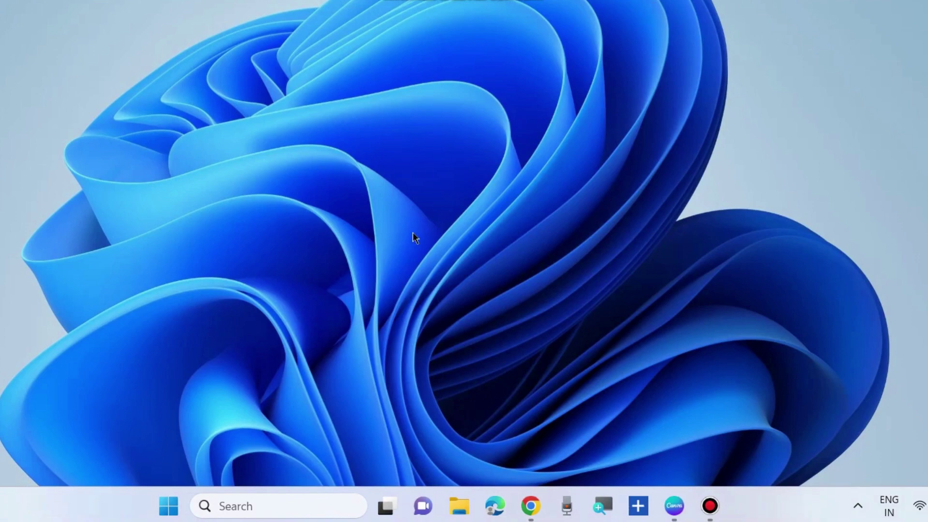
# Open the advanced options of Windows Update in the Windows settings.
pyautogui.rightClick(168, 506)
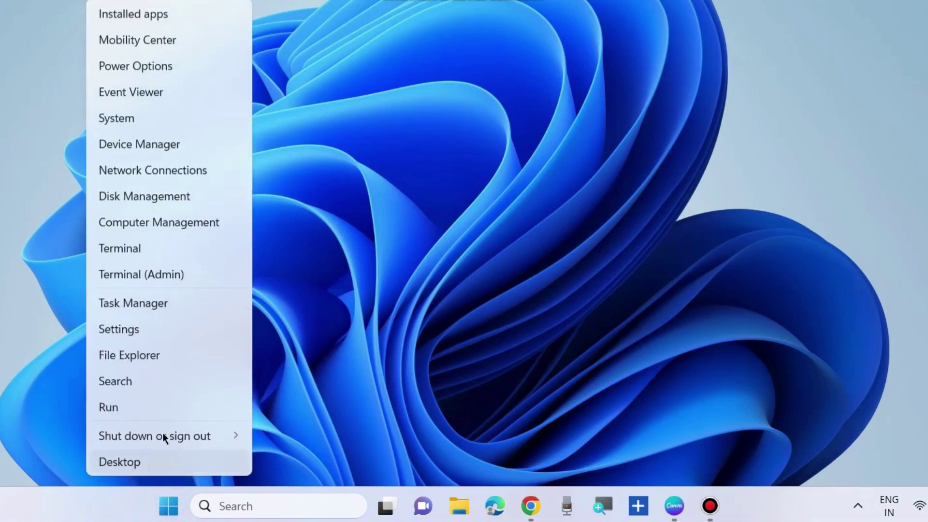
pyautogui.click(128, 329)
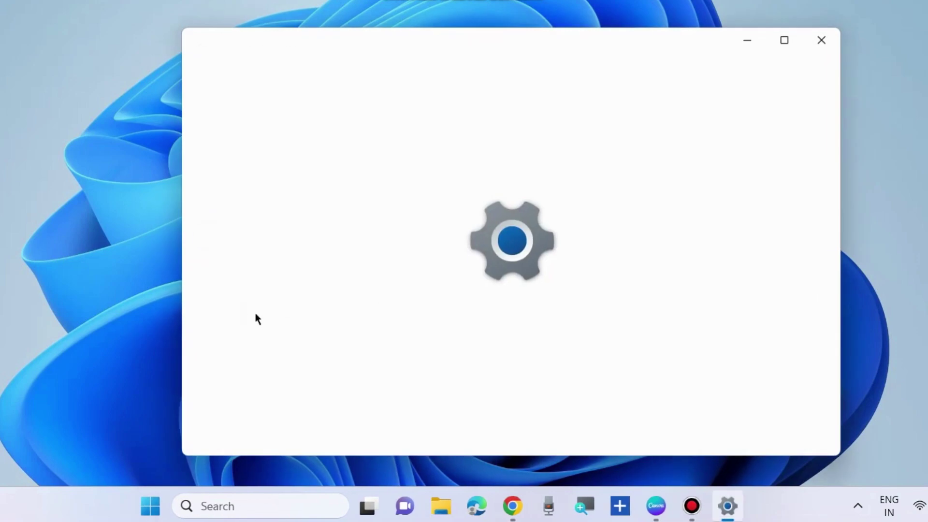
pyautogui.scroll(-3, 271, 363)
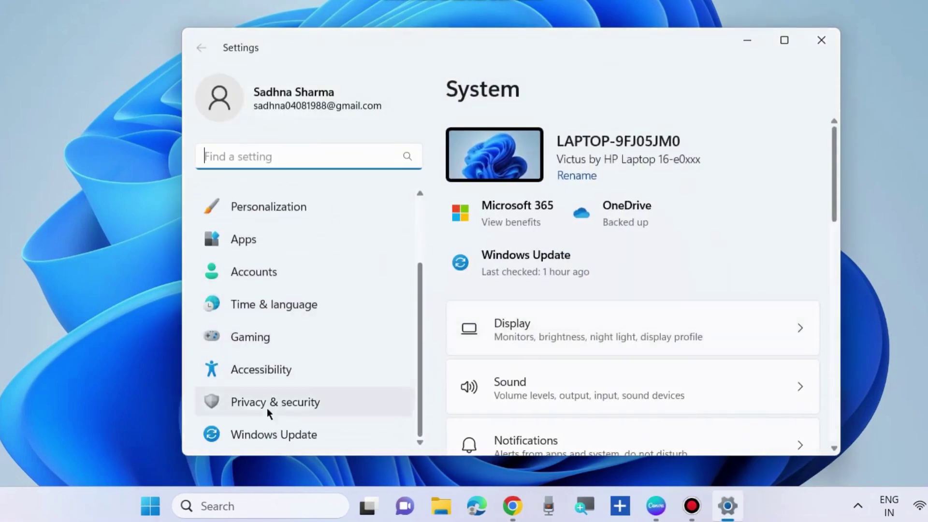
pyautogui.click(271, 435)
pyautogui.scroll(-5, 622, 267)
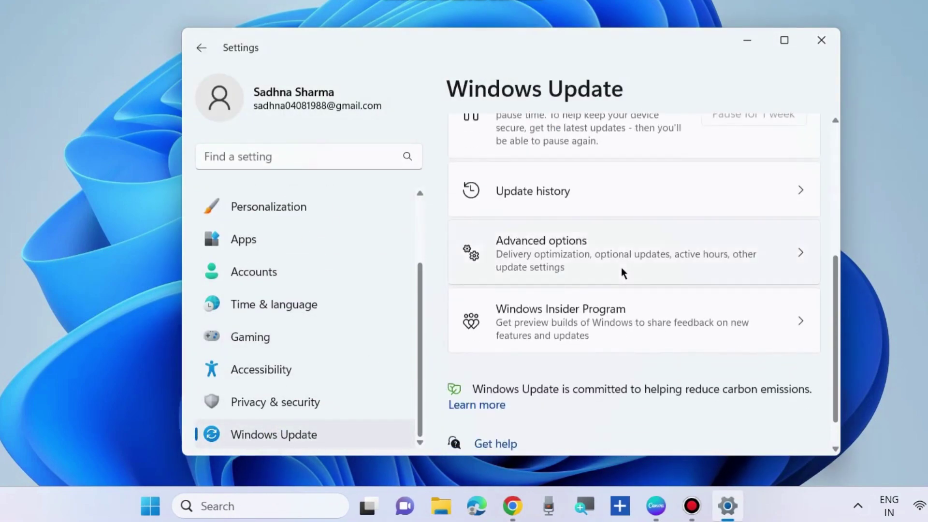
pyautogui.scroll(-1, 622, 268)
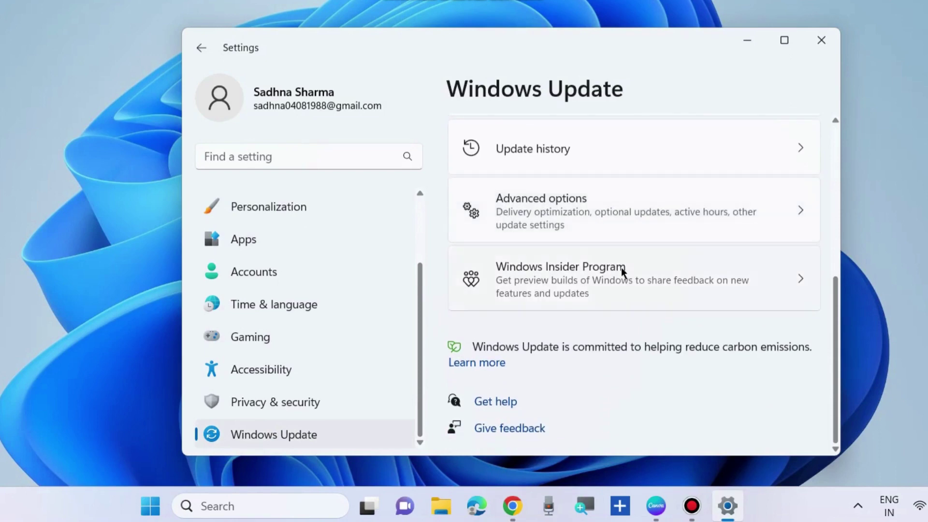
pyautogui.click(575, 214)
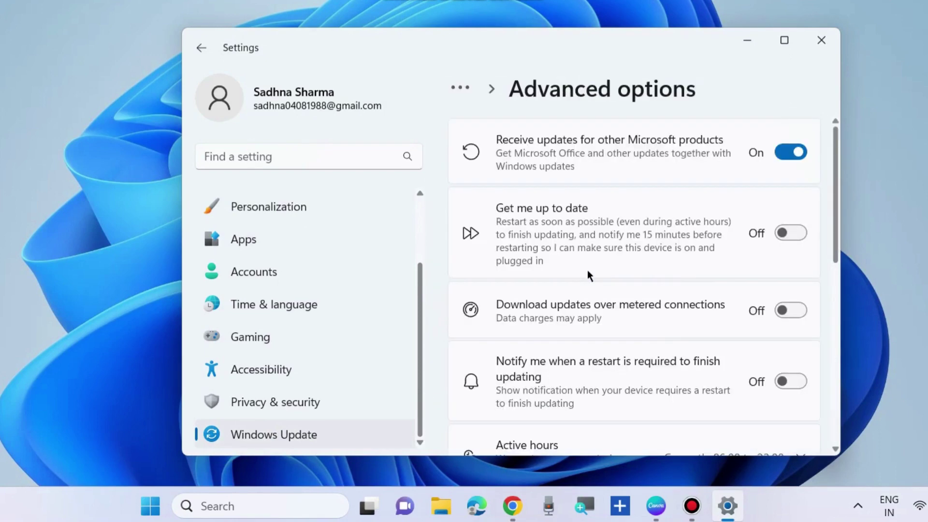
# Check Windows Update's optional updates, return to the advanced options and look through the additional options.
pyautogui.scroll(-6, 587, 274)
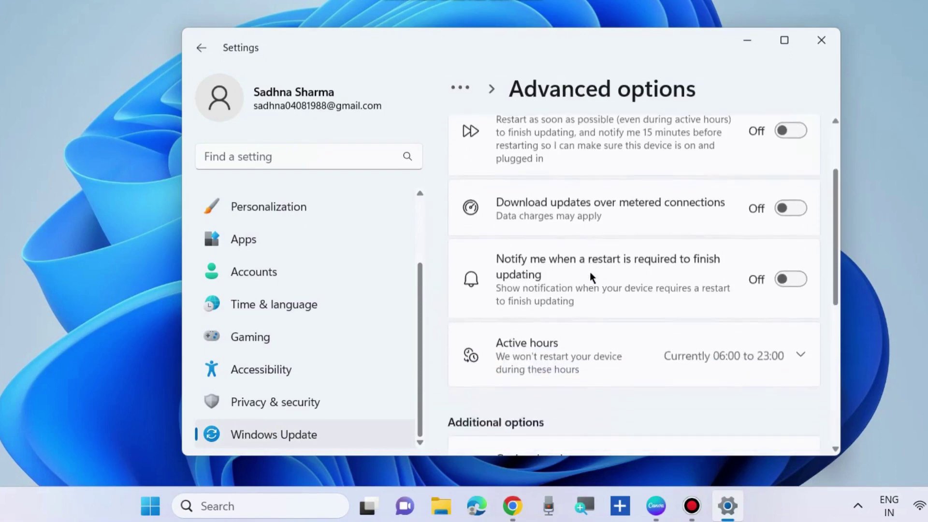
pyautogui.scroll(-3, 616, 286)
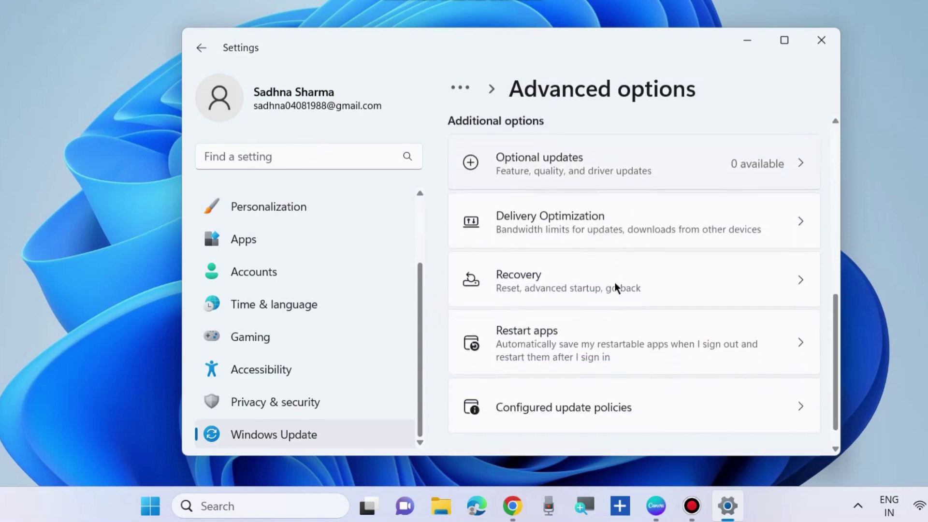
pyautogui.scroll(1, 615, 287)
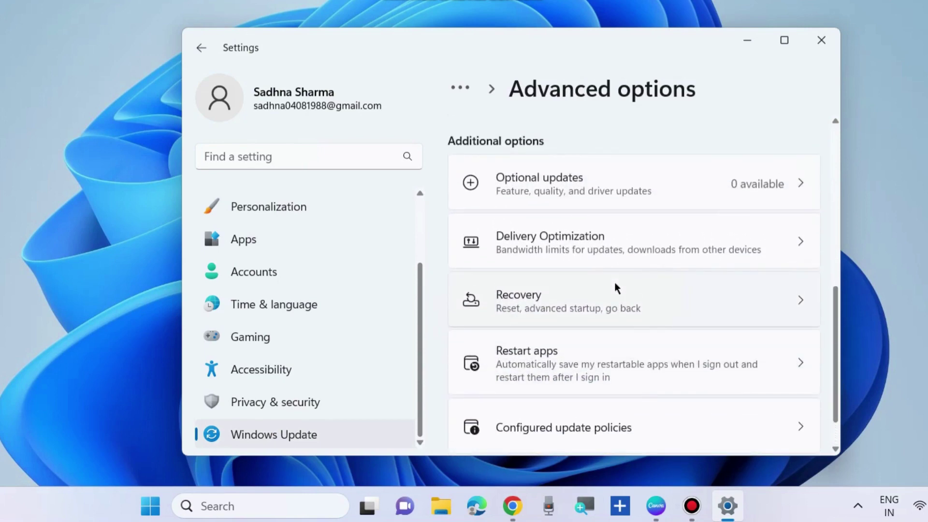
pyautogui.scroll(-1, 617, 287)
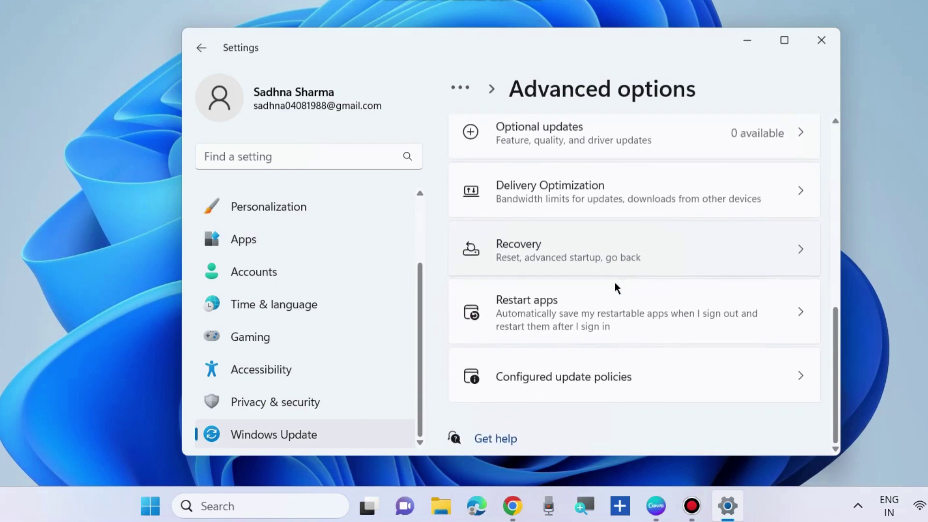
pyautogui.scroll(1, 617, 287)
pyautogui.scroll(1, 617, 287)
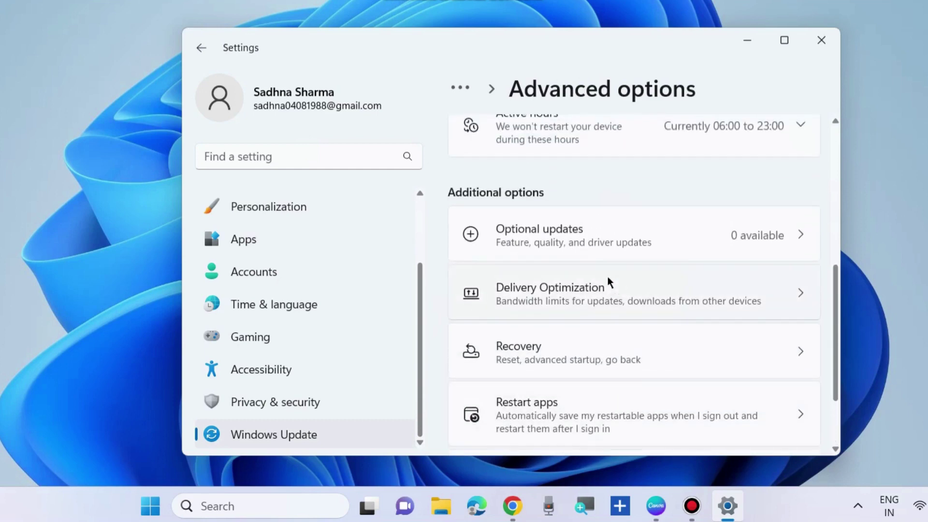
pyautogui.click(568, 235)
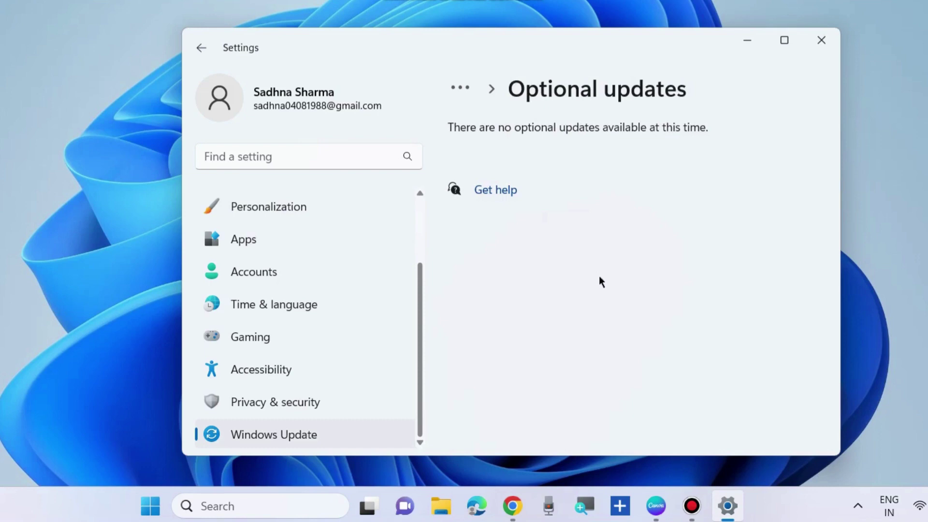
pyautogui.click(216, 47)
pyautogui.scroll(-2, 543, 246)
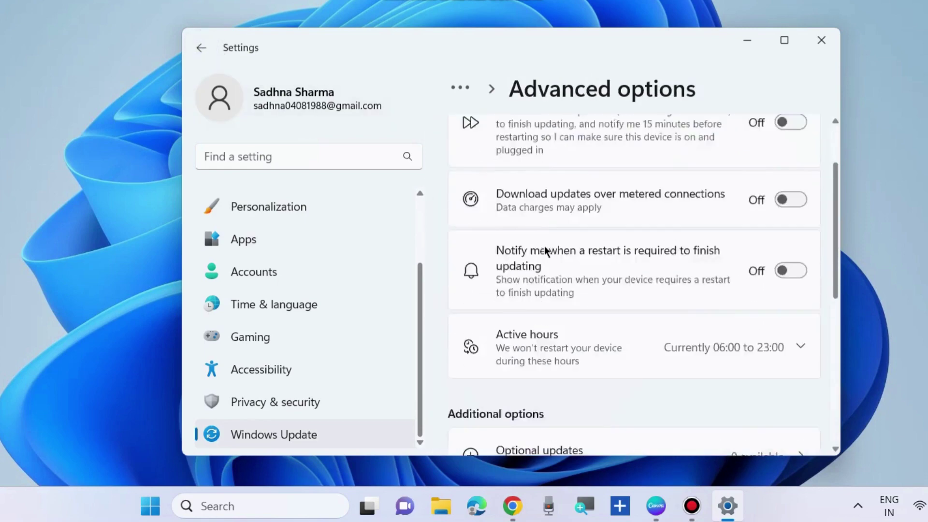
pyautogui.scroll(-5, 546, 247)
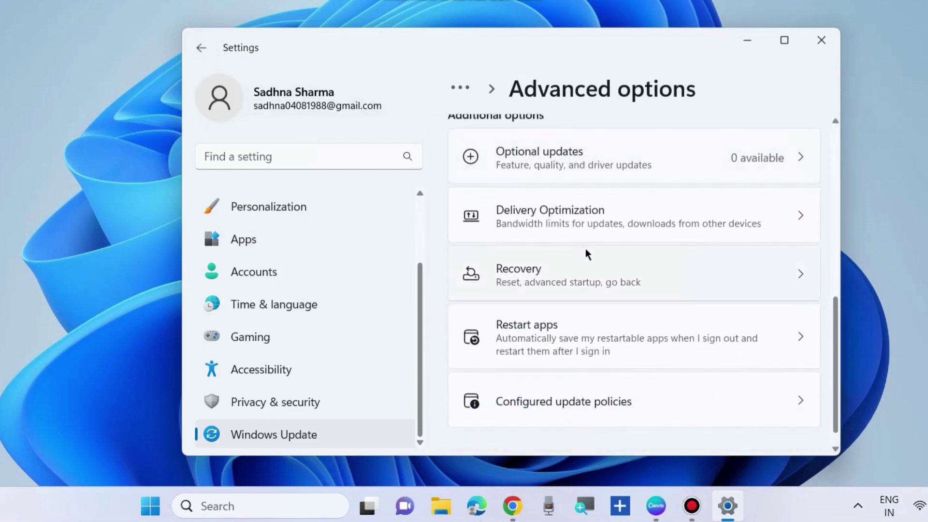
# Leave the advanced options and look through Windows Update's update history down to the driver, definition and other updates.
pyautogui.scroll(-1, 586, 250)
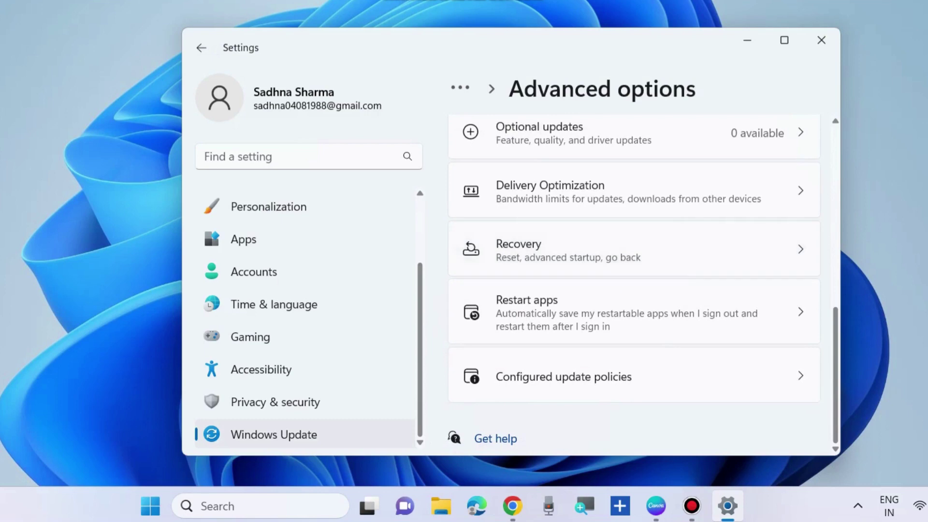
pyautogui.hotkey('alt', 'Left')
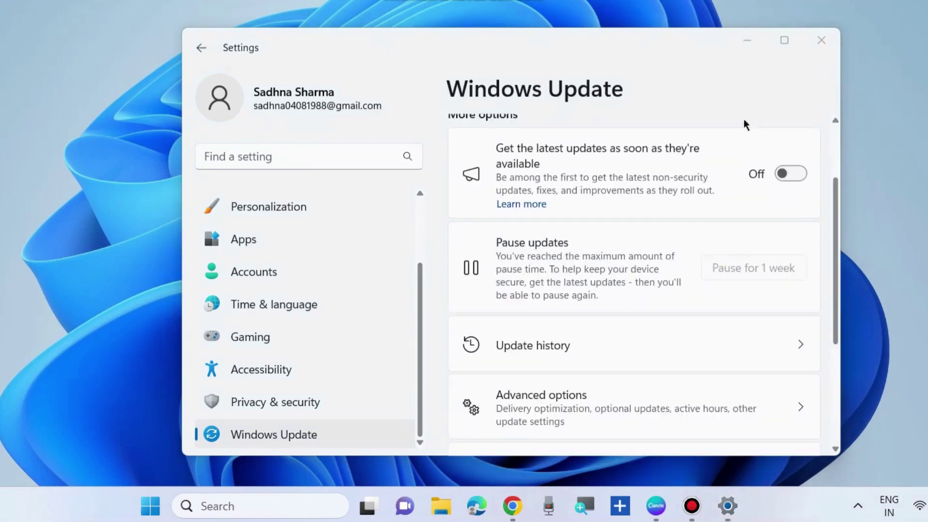
pyautogui.click(545, 352)
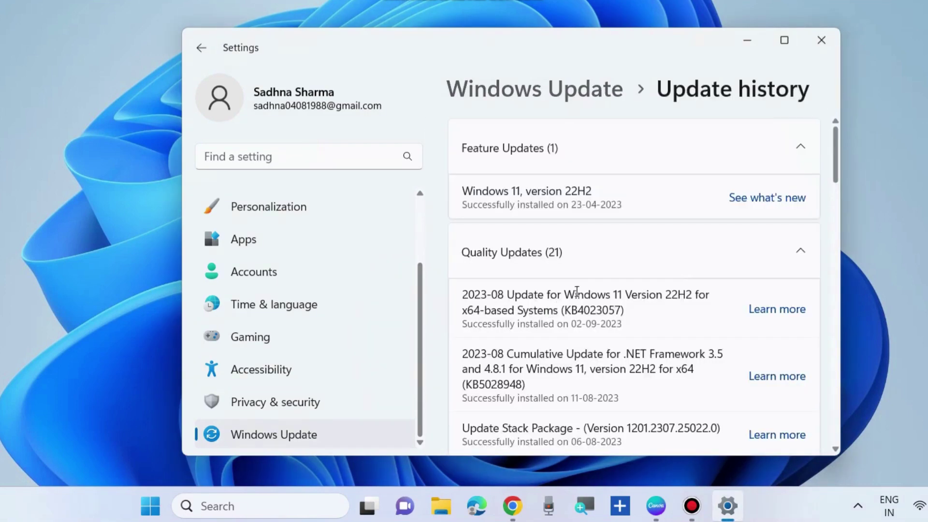
pyautogui.scroll(-2, 576, 291)
pyautogui.scroll(-15, 576, 291)
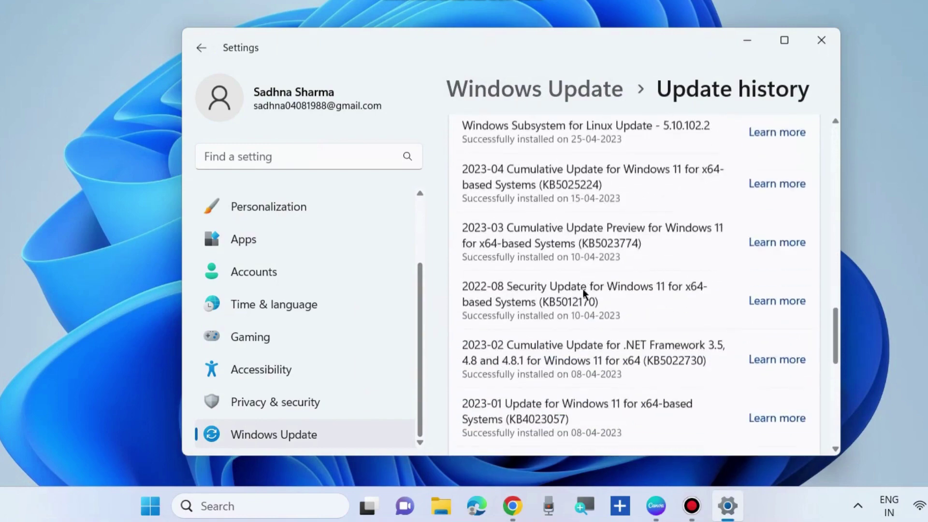
pyautogui.scroll(-3, 581, 289)
pyautogui.scroll(2, 582, 289)
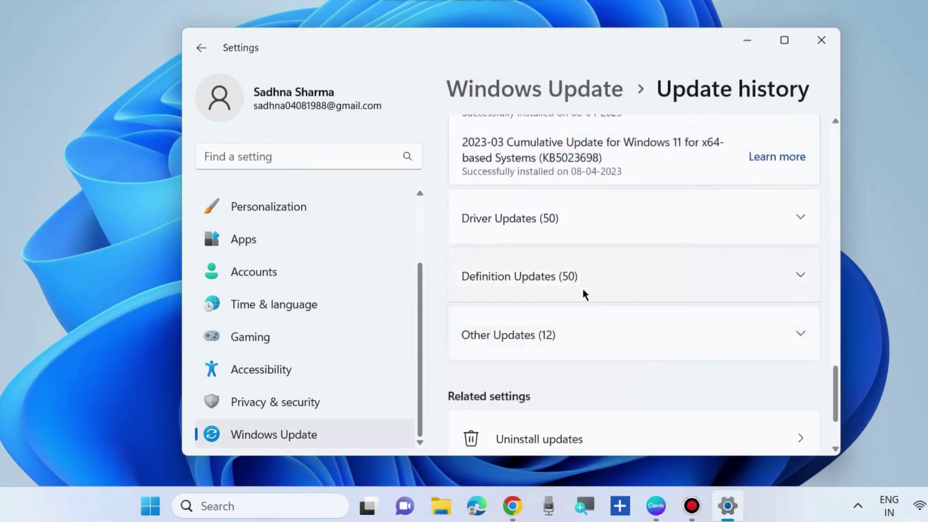
# Open the list of updates that can be uninstalled from the update history, review it and close Settings.
pyautogui.scroll(-3, 581, 288)
pyautogui.click(563, 320)
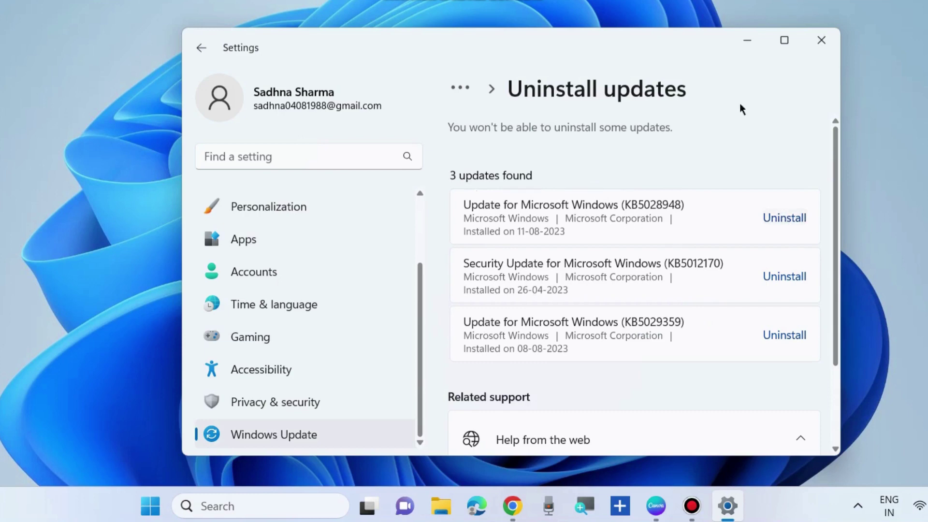
pyautogui.click(820, 40)
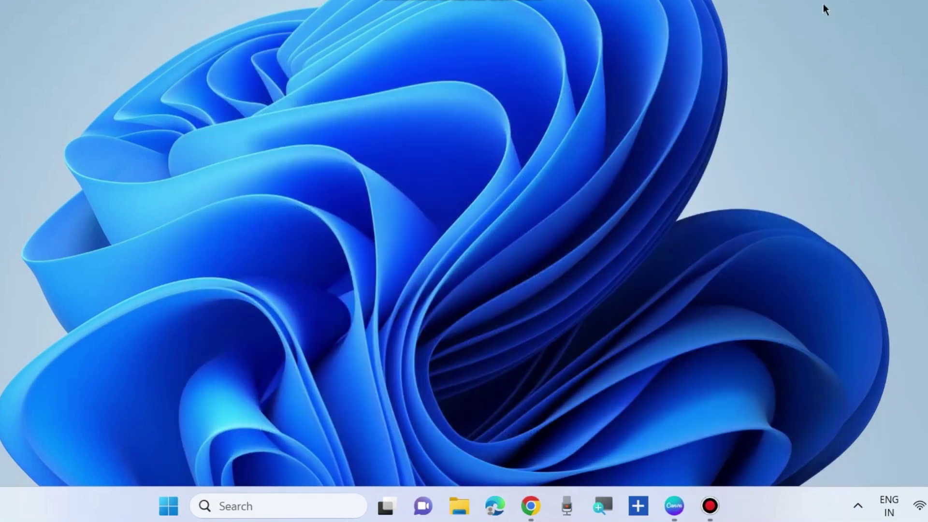
# Run rstrui to open System Restore.
pyautogui.rightClick(168, 505)
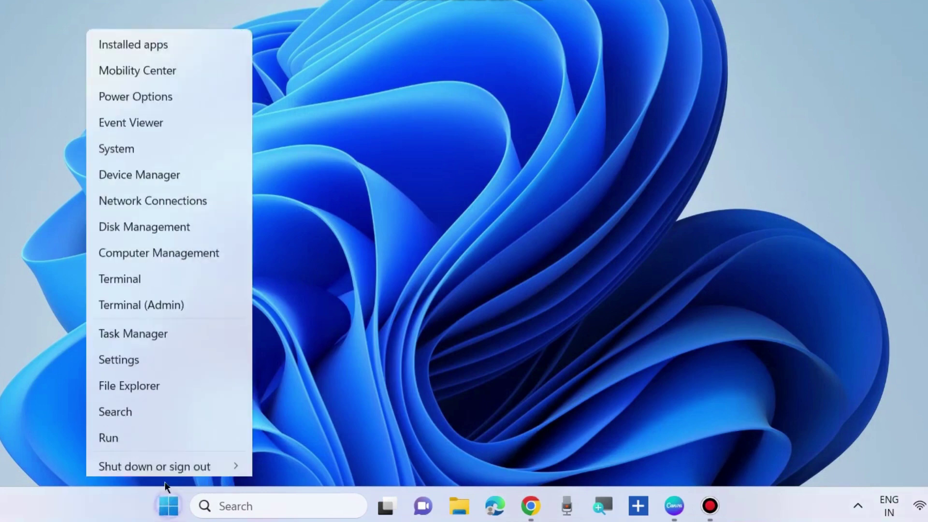
pyautogui.click(127, 407)
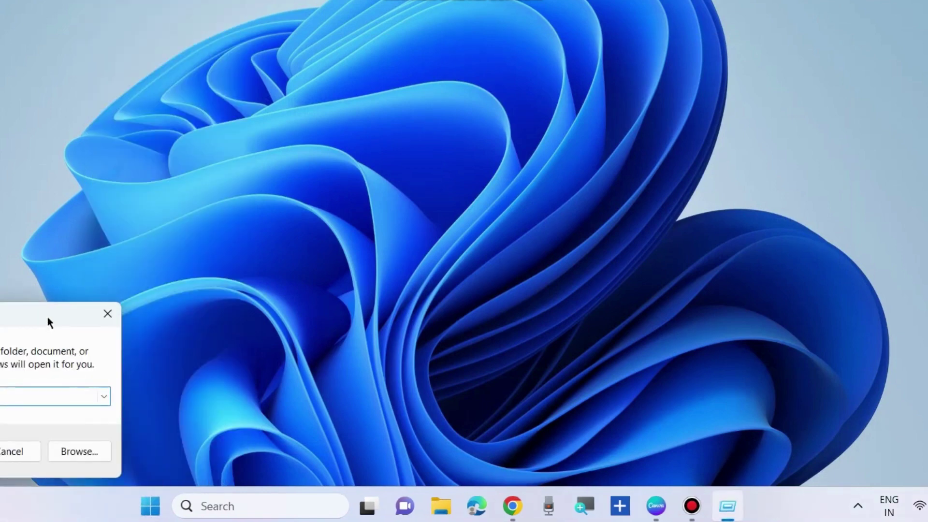
pyautogui.moveTo(47, 322); pyautogui.dragTo(527, 106)
pyautogui.write('rs')
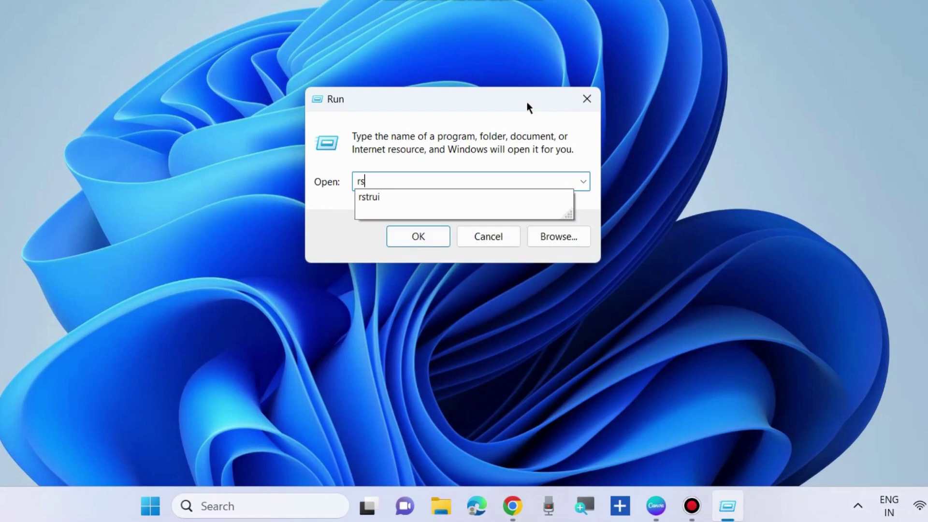
pyautogui.write('trui')
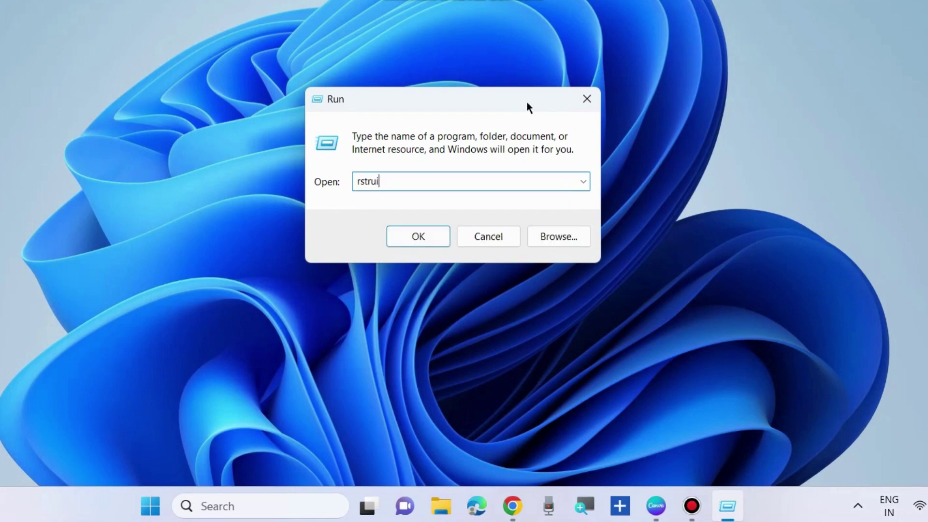
pyautogui.click(431, 240)
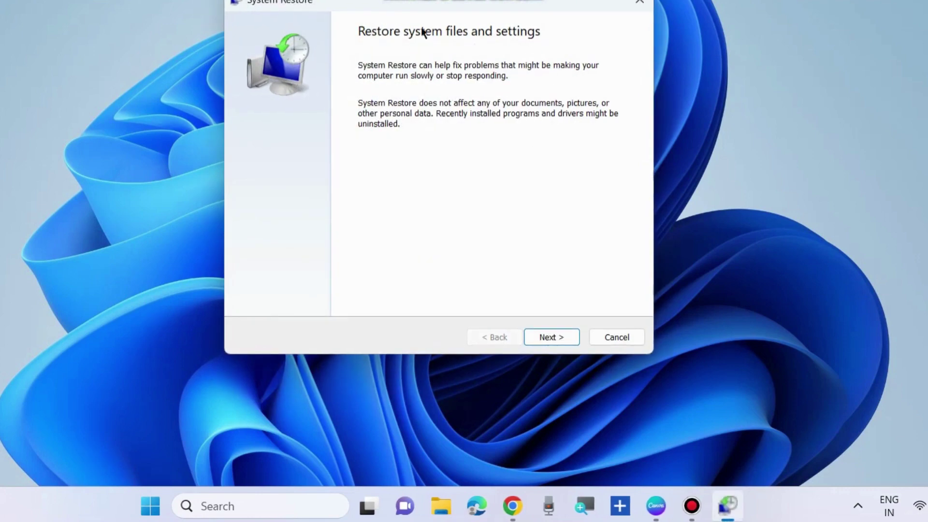
pyautogui.moveTo(439, 3); pyautogui.dragTo(438, 48)
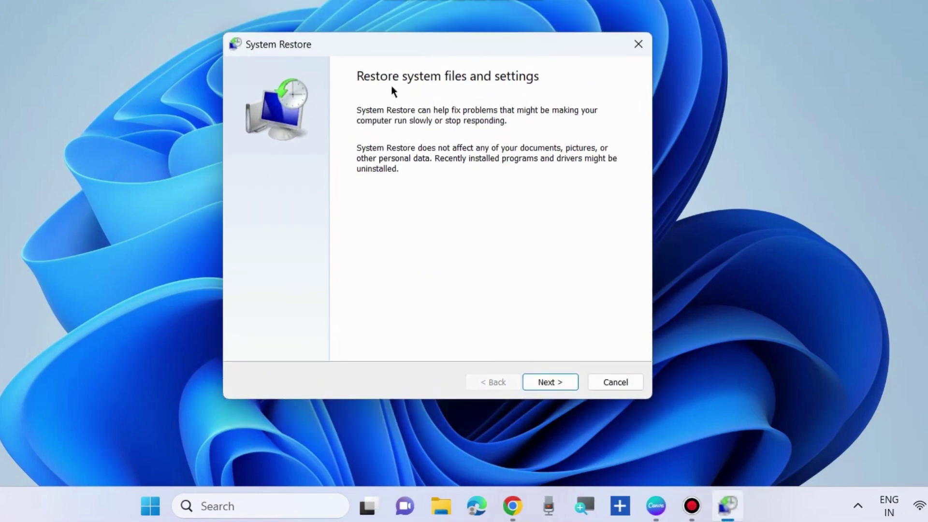
pyautogui.click(550, 382)
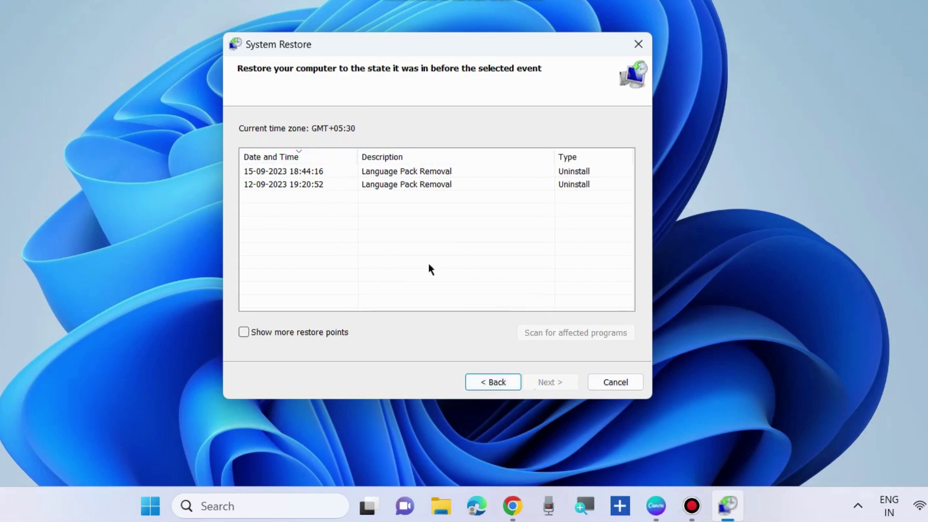
pyautogui.click(378, 170)
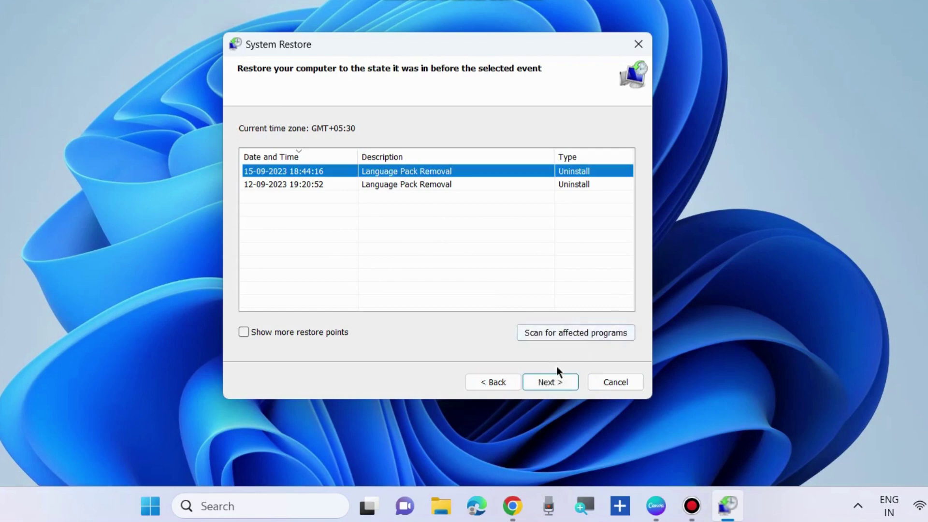
pyautogui.click(557, 385)
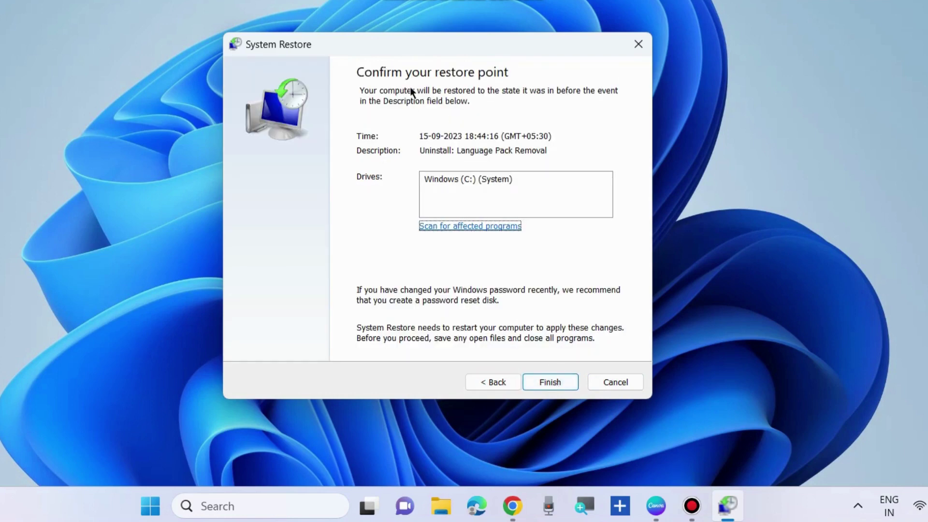